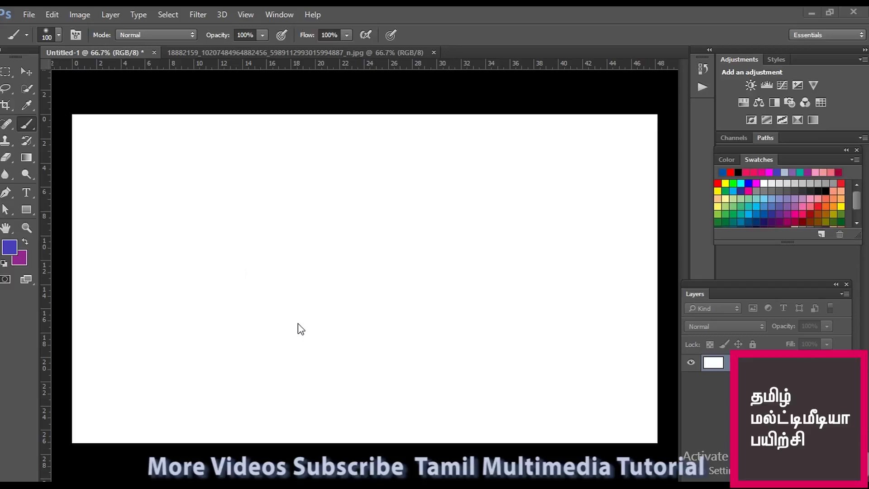
Copy the entire house photo from its JPG document and paste it as a new layer in Untitled-1.
key(ctrl+Tab)
key(ctrl+a)
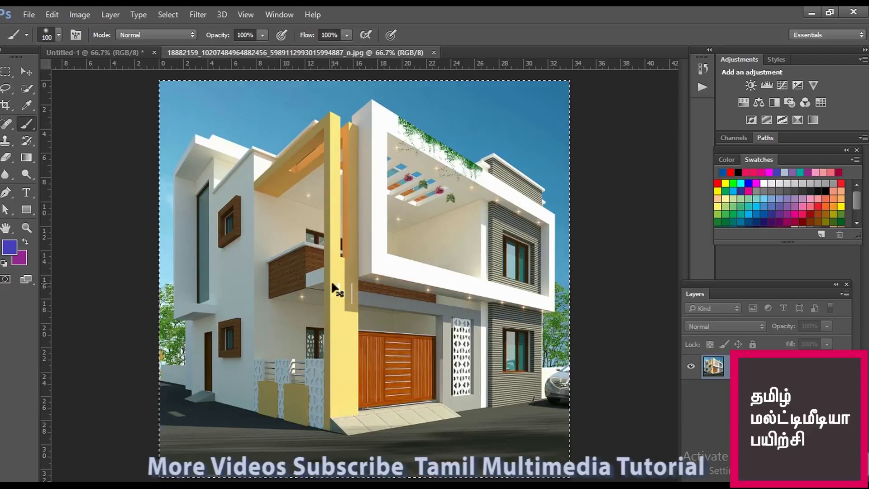
key(ctrl+Tab)
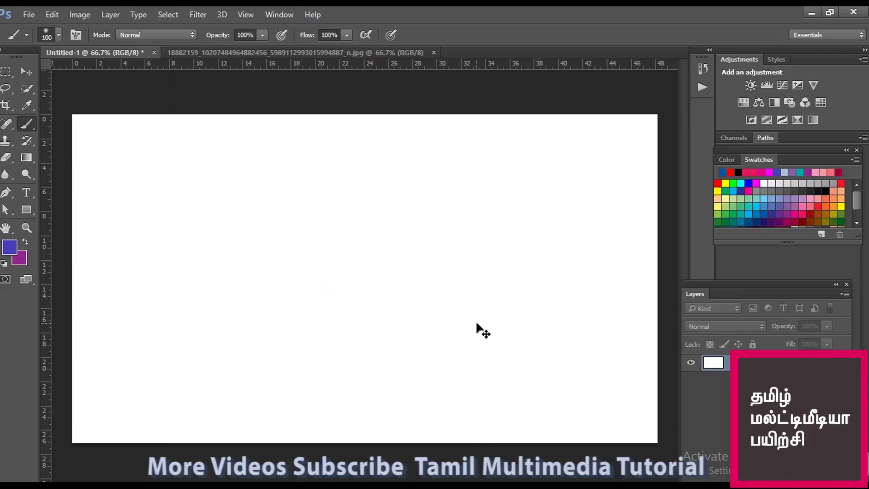
key(ctrl+v)
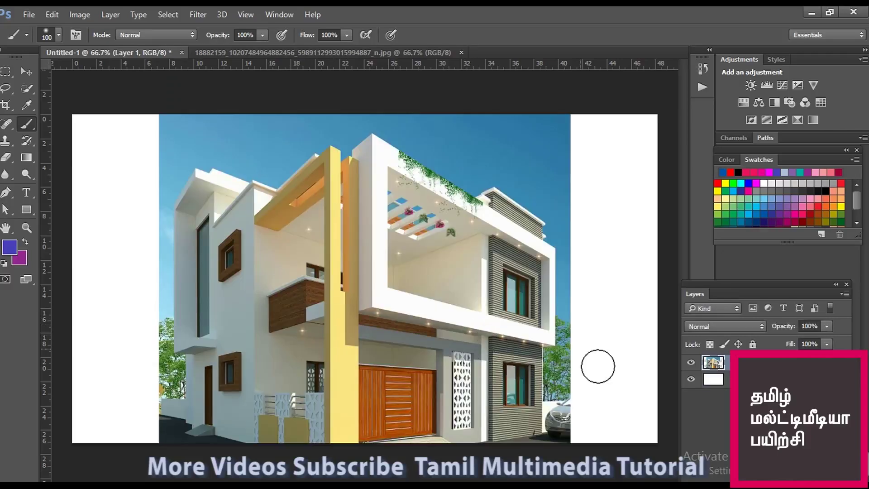
Add the horizontal text "Home" in black Verdana Bold at 308 pt and position it across the middle of the house photo.
click(28, 197)
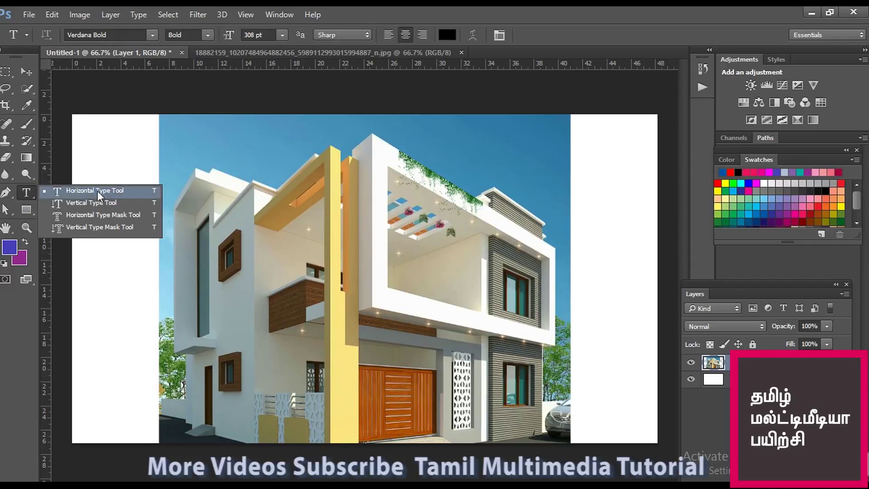
click(99, 192)
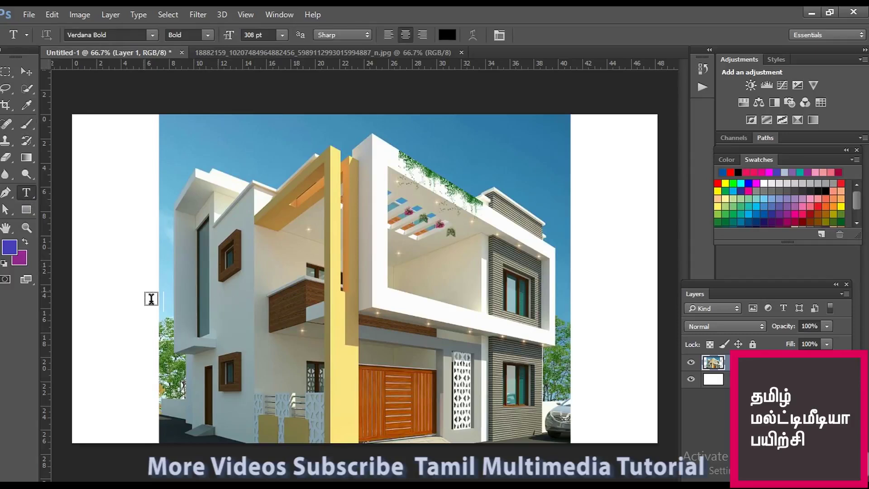
click(151, 299)
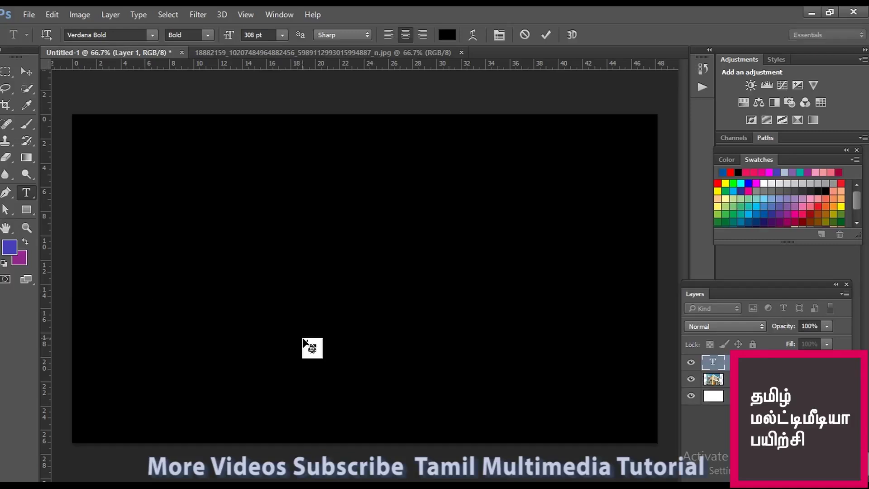
text(H)
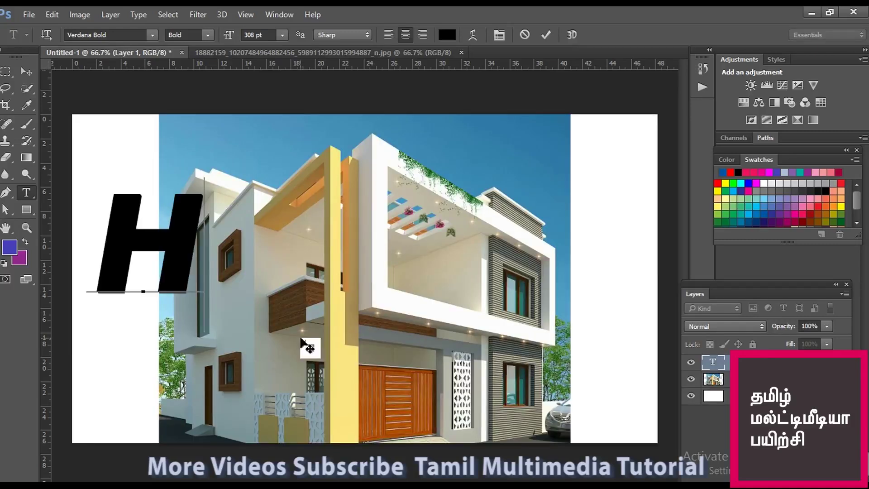
text(ome)
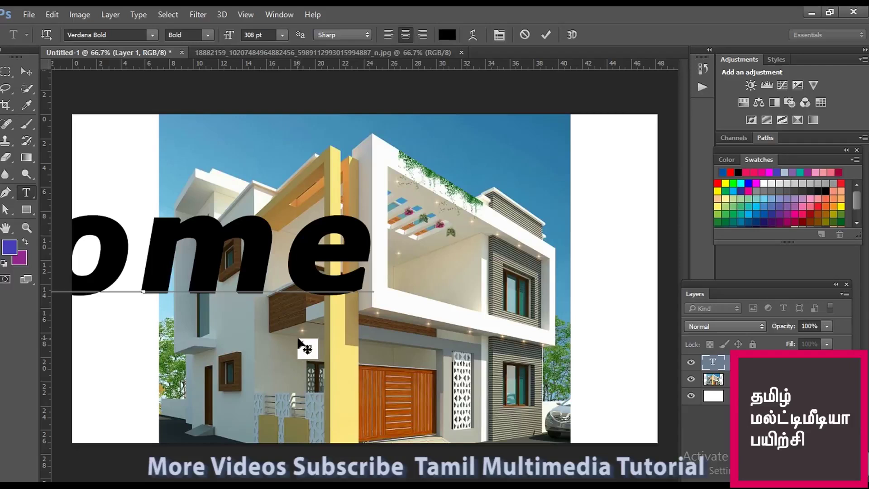
click(29, 73)
drag(258, 248, 476, 286)
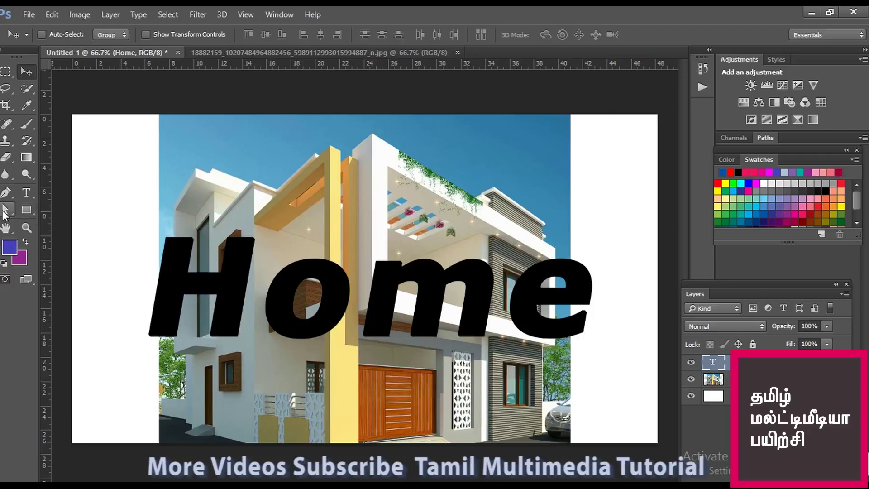
Reorder the layers so the Home text layer sits beneath the house photo in Layer 1.
click(33, 198)
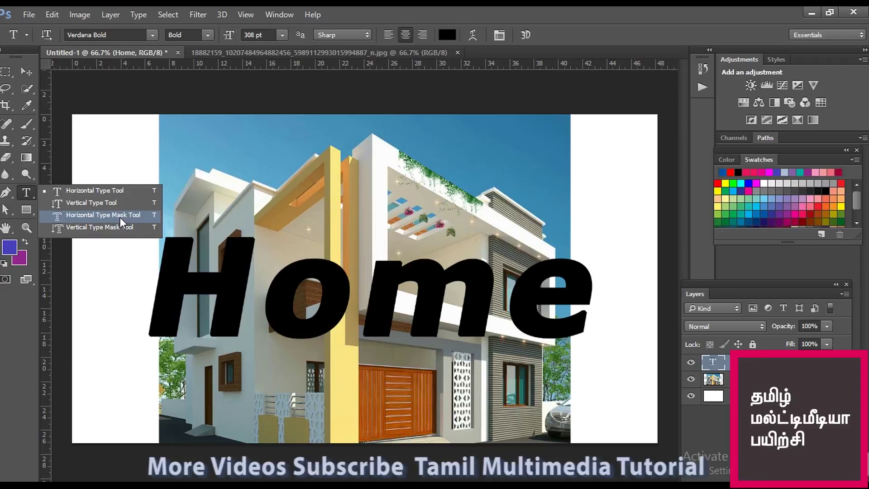
click(23, 76)
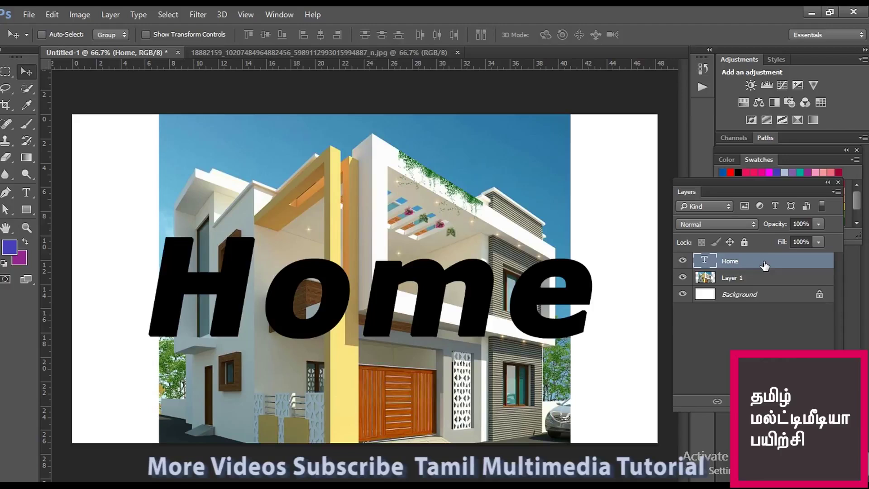
shift+click(764, 277)
drag(765, 277, 763, 284)
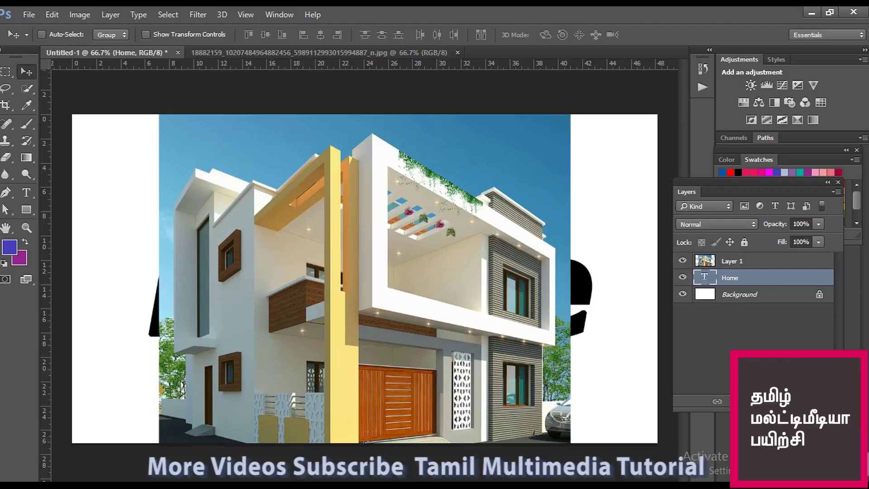
Clip the house photo in Layer 1 to the Home text layer with a clipping mask.
key(alt)
key(ctrl+alt+g)
key(ctrl+alt+g)
click(767, 269)
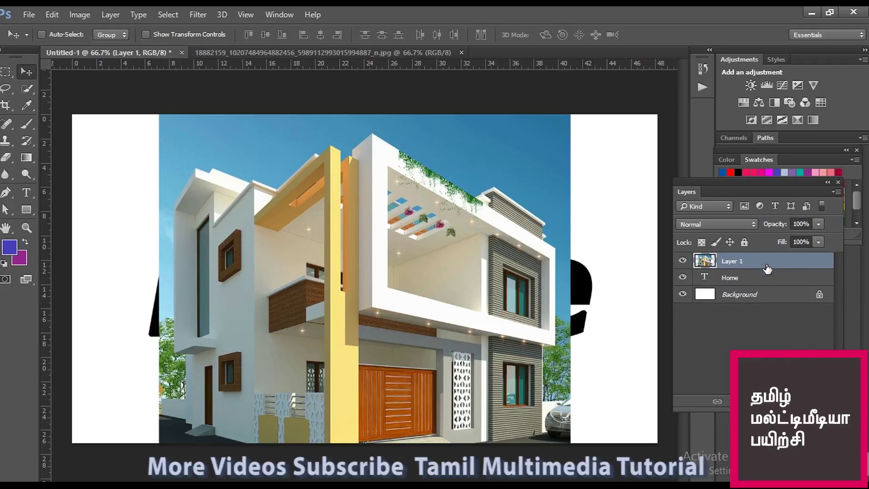
key(alt)
alt+click(767, 268)
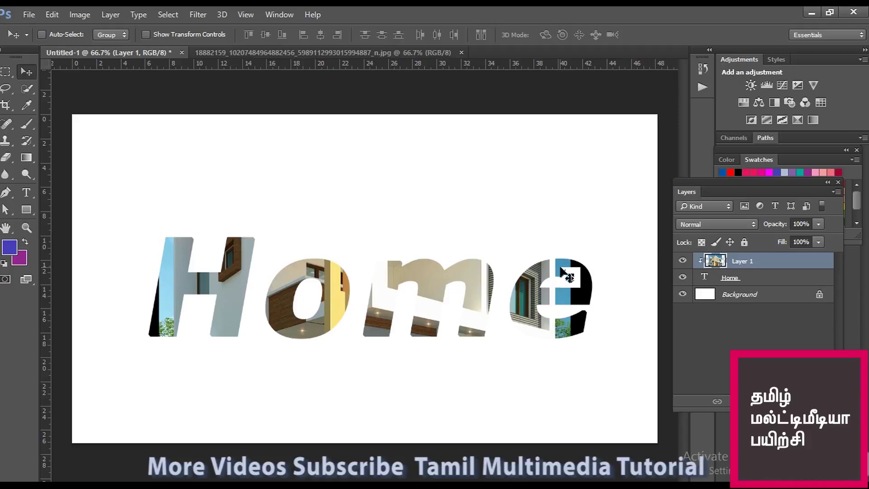
Release the clipping mask from Layer 1 and create it again over the Home text.
click(110, 15)
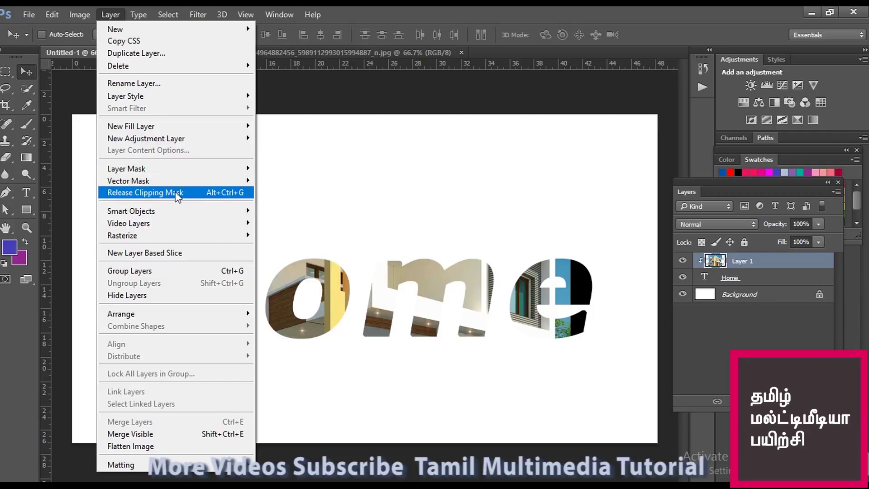
click(149, 192)
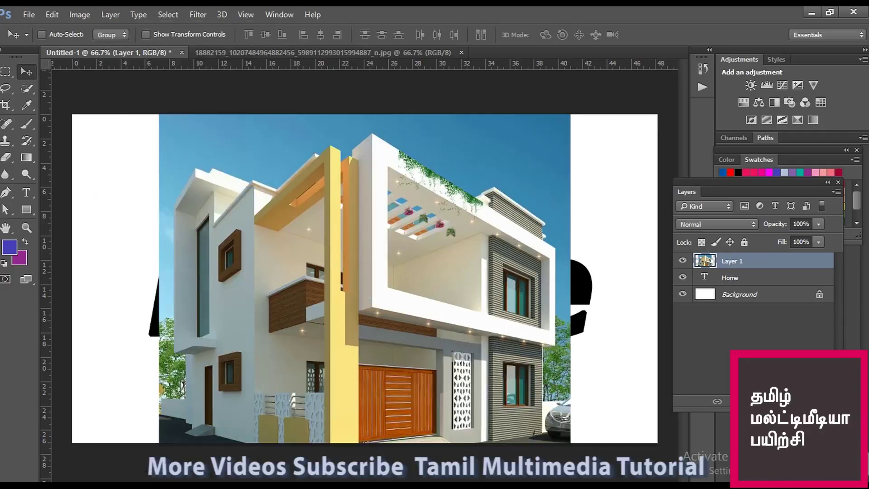
click(117, 14)
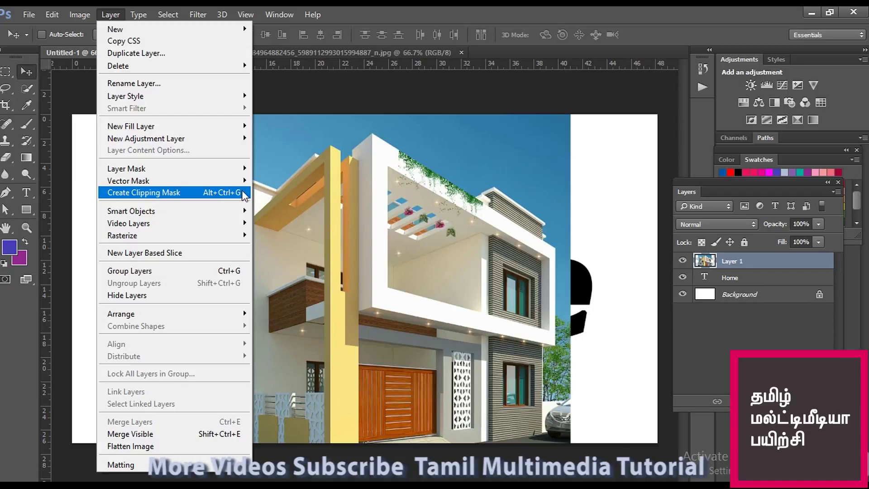
click(165, 196)
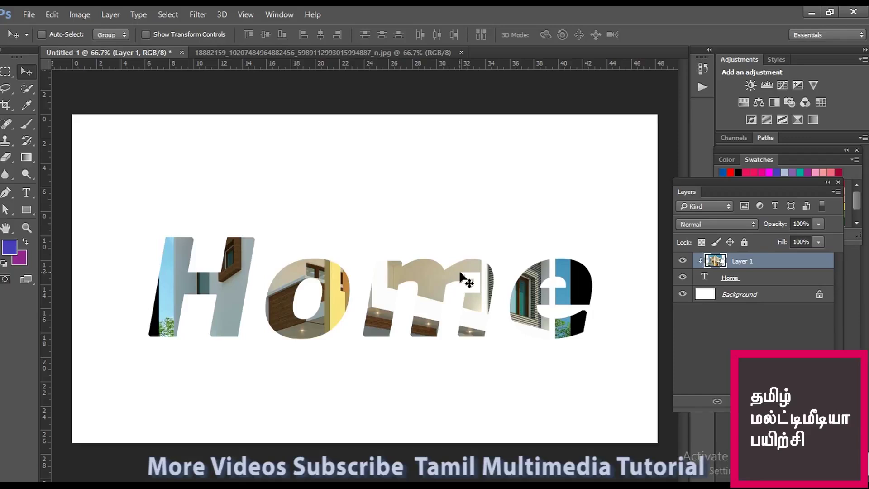
Reposition the Home text and the clipped house photo slightly to change which part of the photo fills the letters.
click(32, 198)
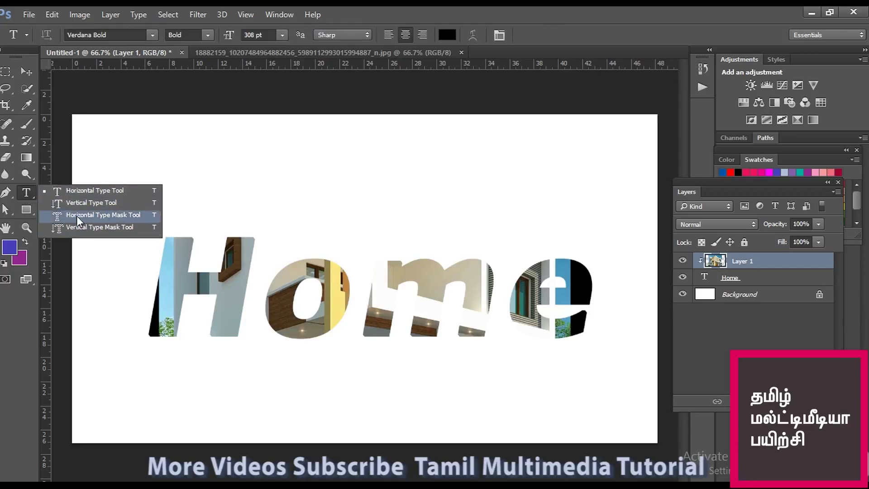
click(28, 195)
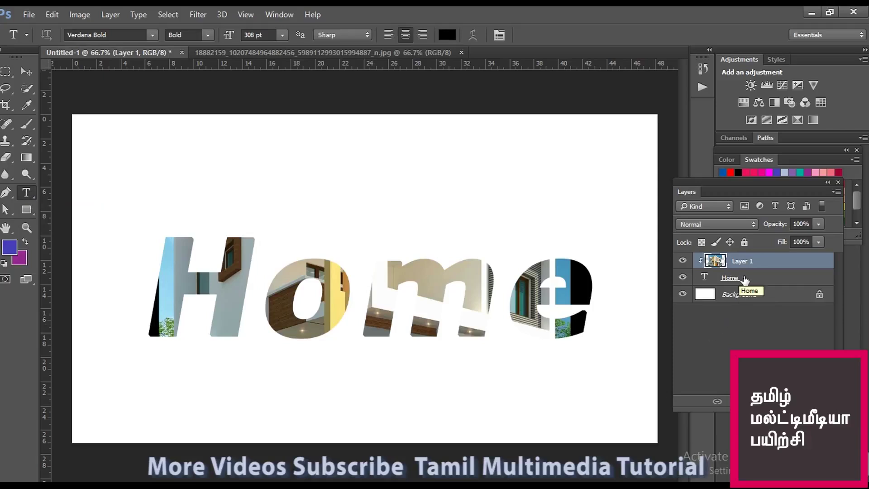
click(744, 284)
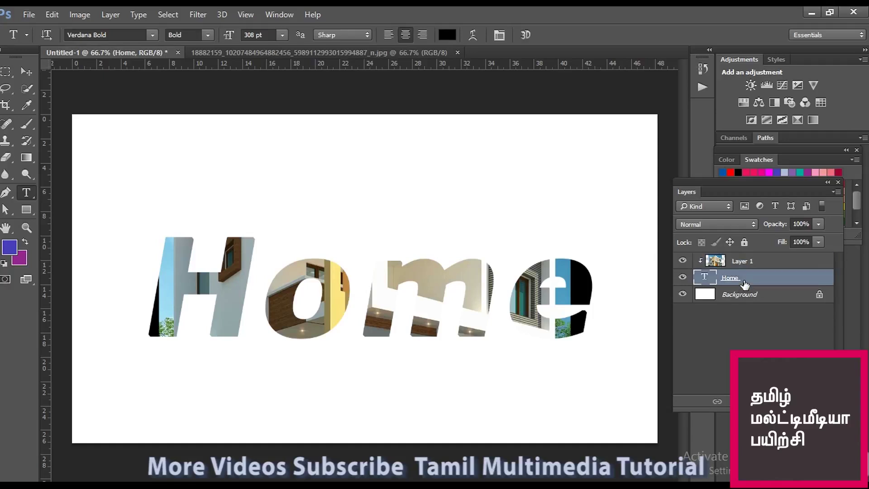
key(v)
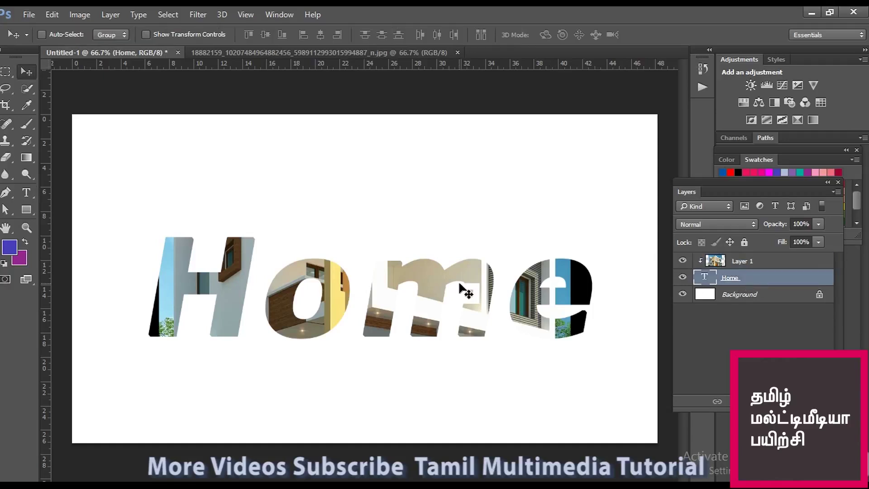
drag(461, 273, 474, 299)
click(775, 261)
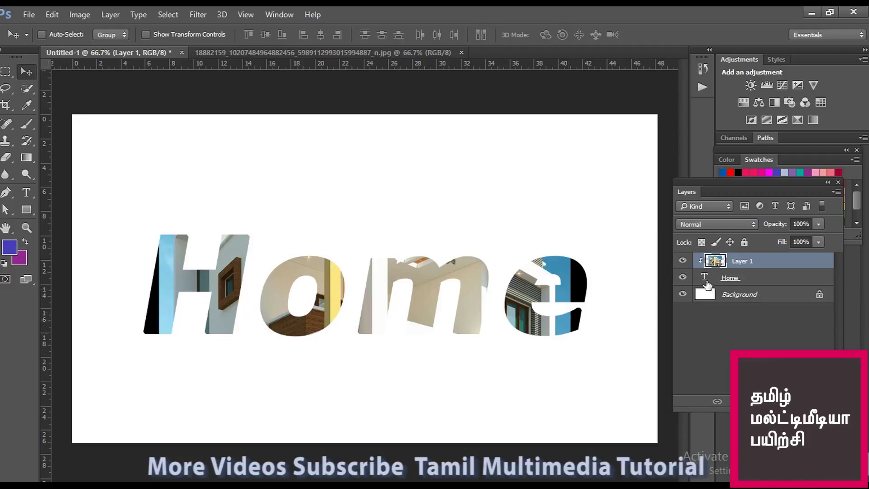
Reduce the Home text's font size to 270 pt and move the text slightly up on the canvas.
click(707, 283)
click(743, 263)
click(709, 281)
key(t)
click(584, 301)
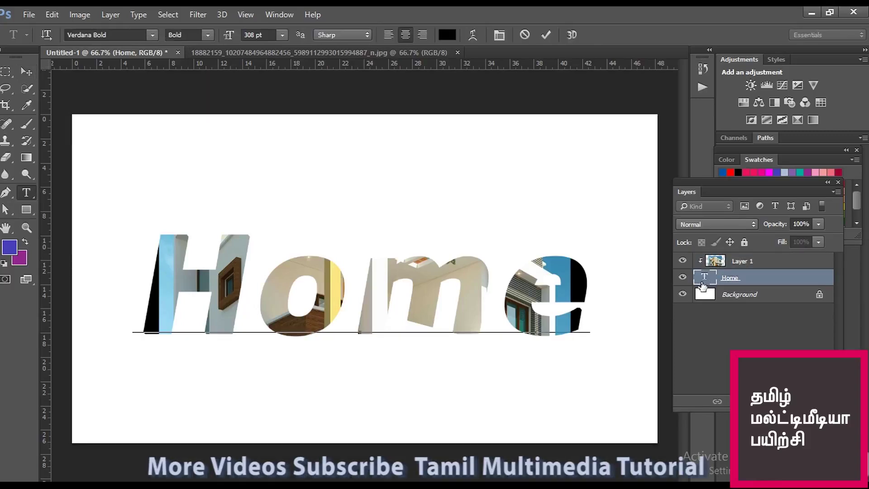
double_click(714, 281)
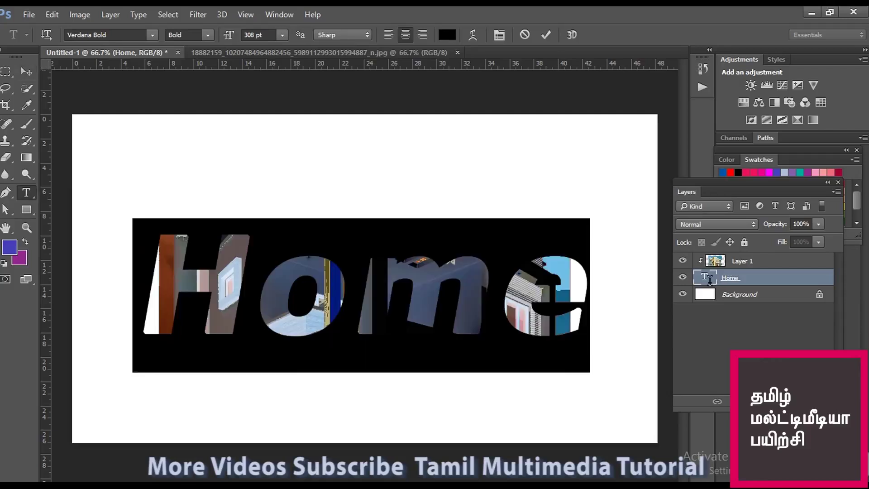
key(ctrl)
key(ctrl+shift+comma)
key(ctrl+shift+comma)
key(ctrl+shift+comma)
key(ctrl+shift+comma)
key(ctrl+shift+comma)
key(ctrl+shift+comma)
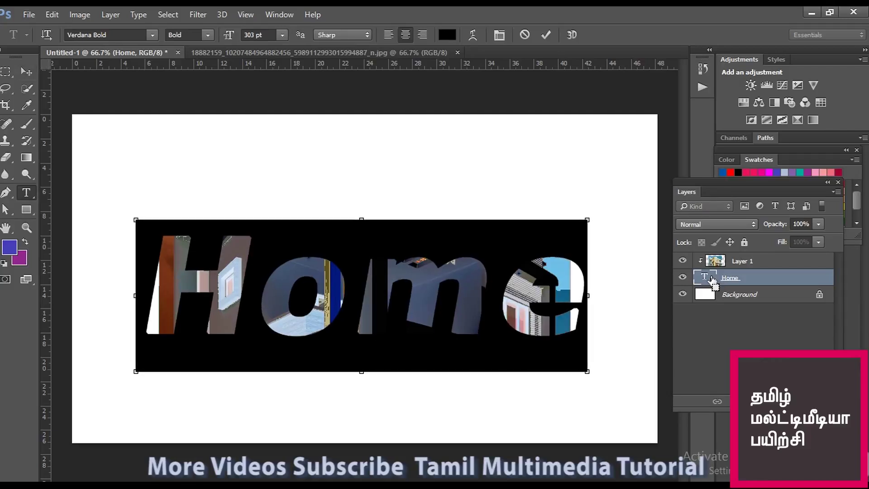
key(ctrl+shift+comma)
key(ctrl+shift+comma)
key(ctrl+shift+comma)
key(ctrl+shift+comma)
key(ctrl+shift+comma)
key(ctrl+shift+comma)
key(ctrl+shift+comma)
key(ctrl+shift+comma)
key(ctrl+shift+comma)
key(ctrl+shift+comma)
key(ctrl+shift+comma)
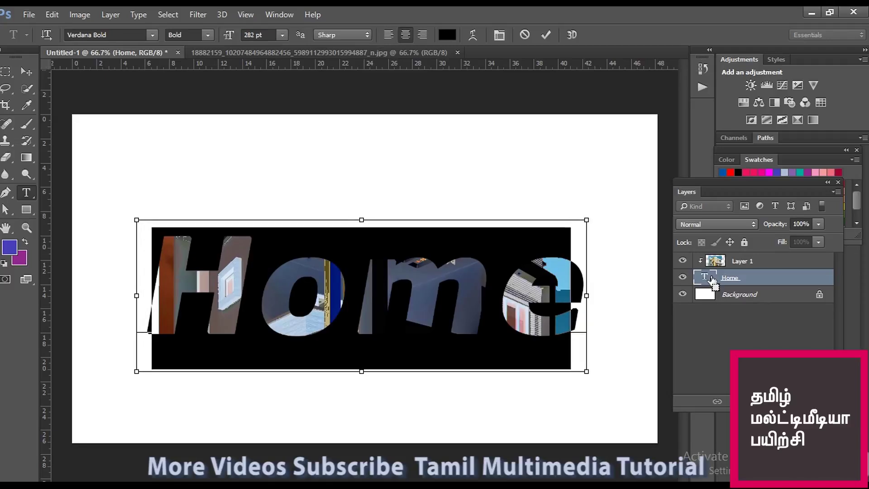
key(ctrl+shift+comma)
key(ctrl+shift+comma)
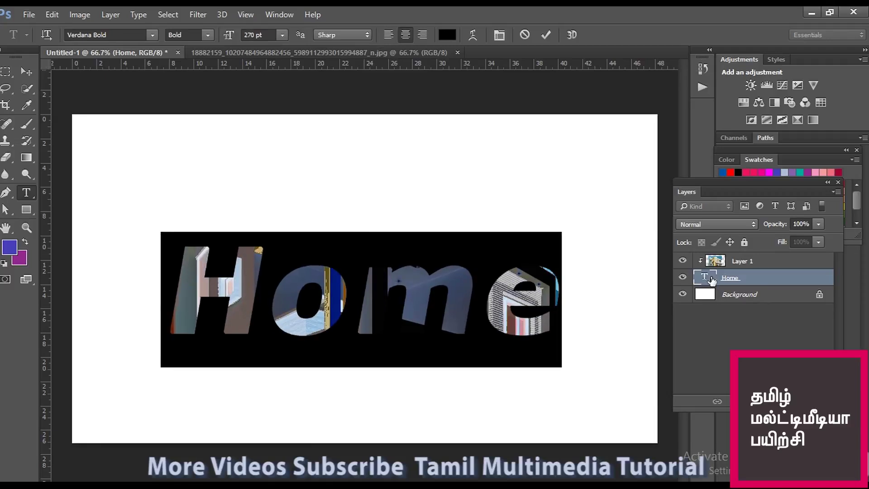
click(26, 71)
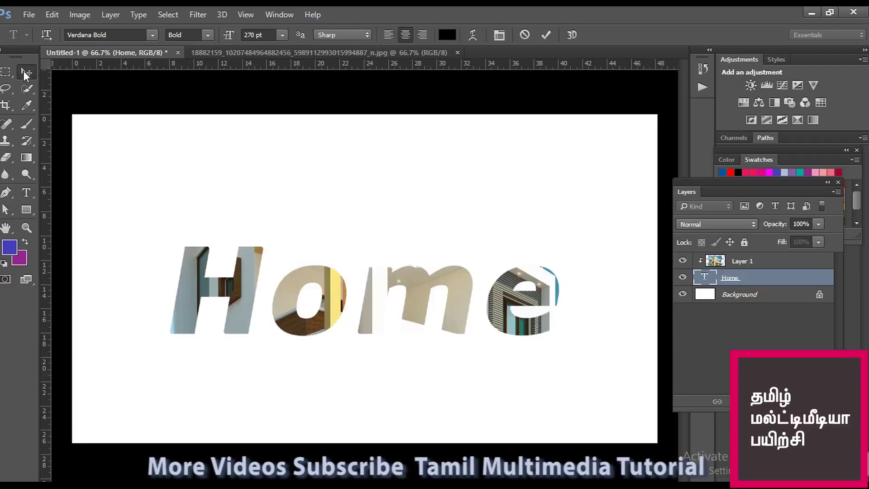
mouse_move(464, 300)
mouse_down()
mouse_move(458, 234)
mouse_move(470, 291)
mouse_move(462, 310)
mouse_move(471, 284)
mouse_up()
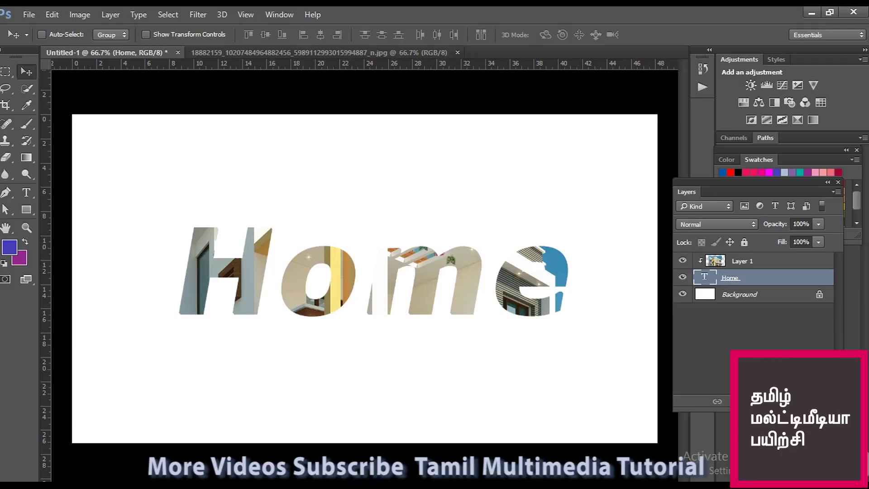
Merge the Layer 1 photo and the Home text into one layer and shift the merged lettering slightly up and left.
click(776, 263)
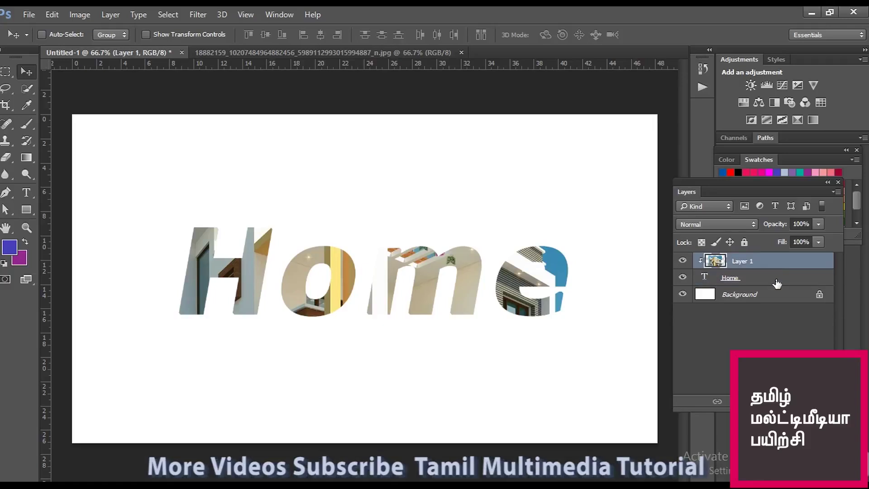
click(774, 284)
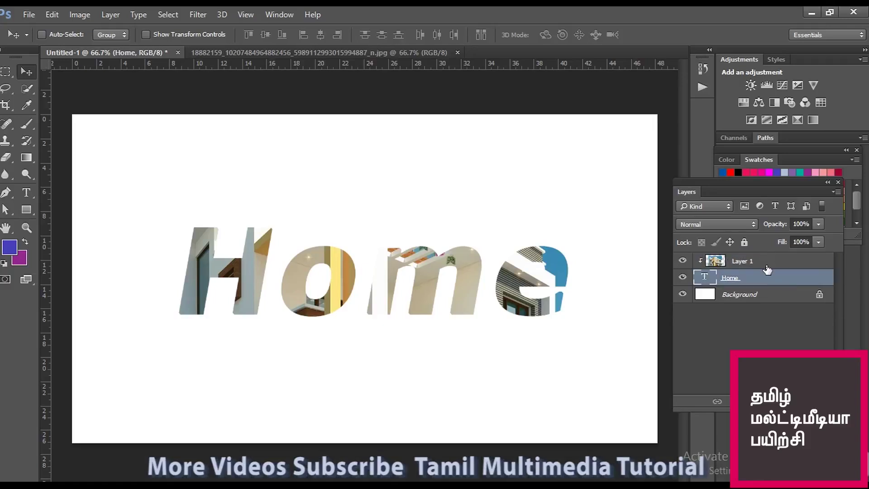
shift+click(767, 267)
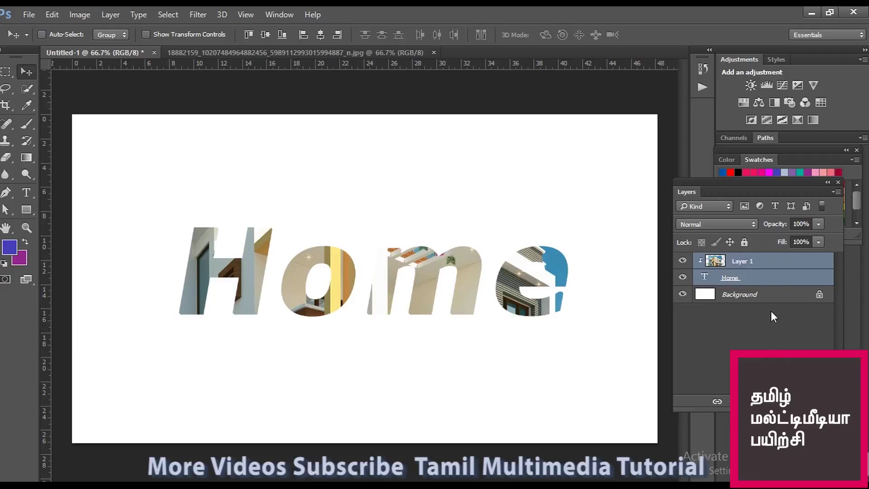
click(111, 16)
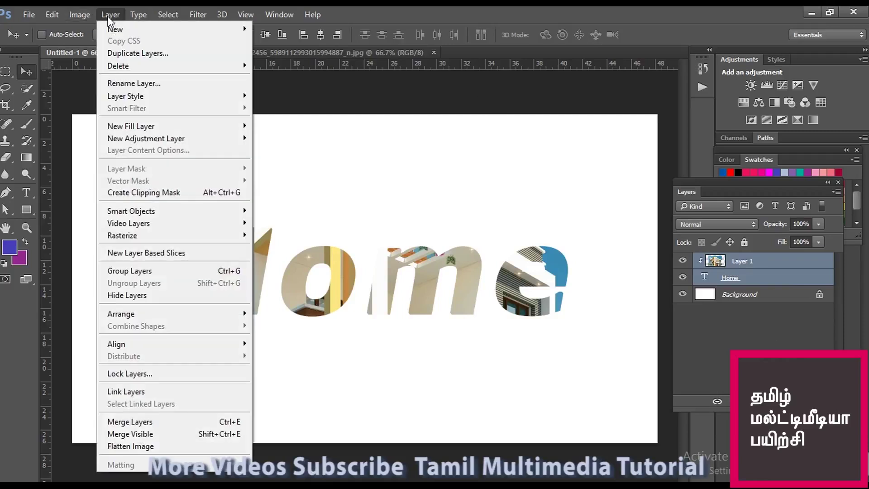
click(178, 428)
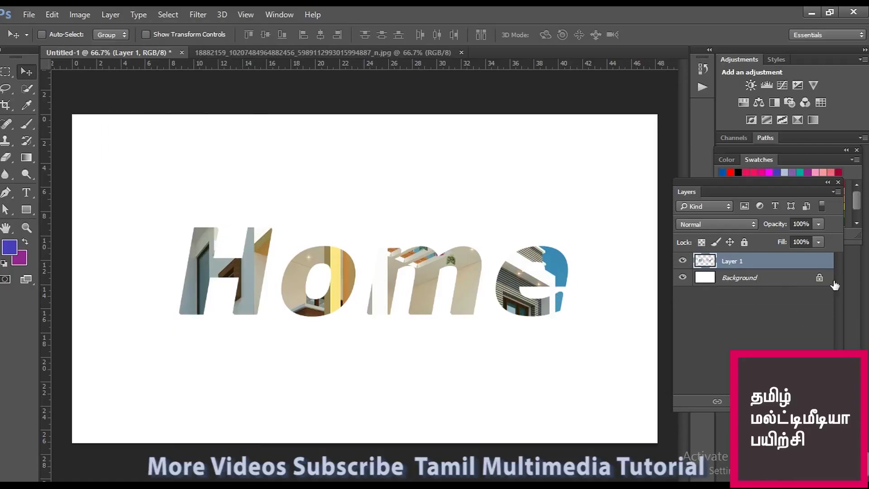
mouse_move(571, 281)
mouse_down()
mouse_move(582, 223)
mouse_move(539, 214)
mouse_move(516, 271)
mouse_move(576, 276)
mouse_move(539, 251)
mouse_move(568, 250)
mouse_move(566, 258)
mouse_move(568, 240)
mouse_move(562, 271)
mouse_up()
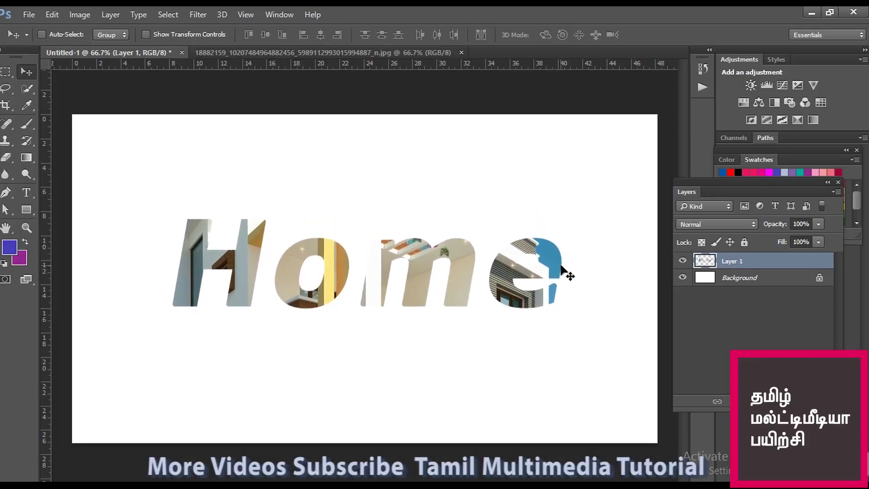